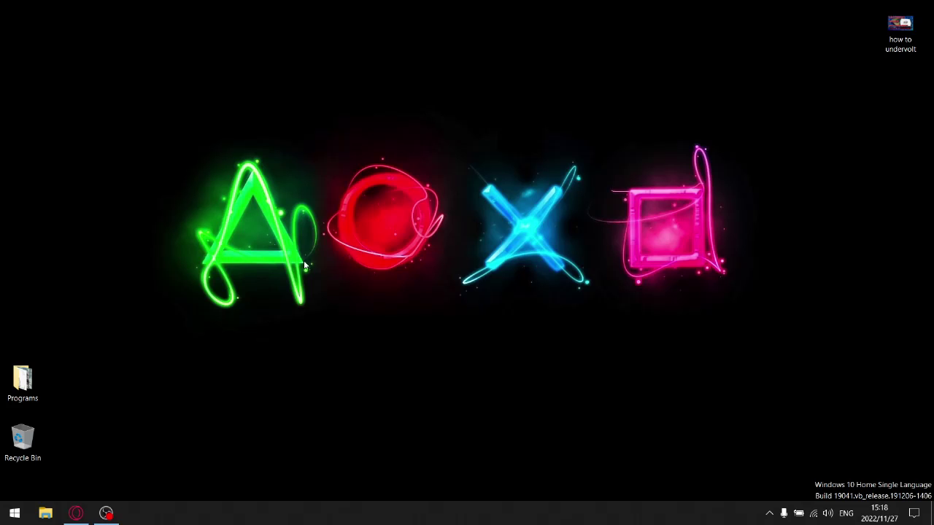
- Switch to the browser and bring up the shared Google Drive folder with the Dell G15 undervolting files
click(78, 512)
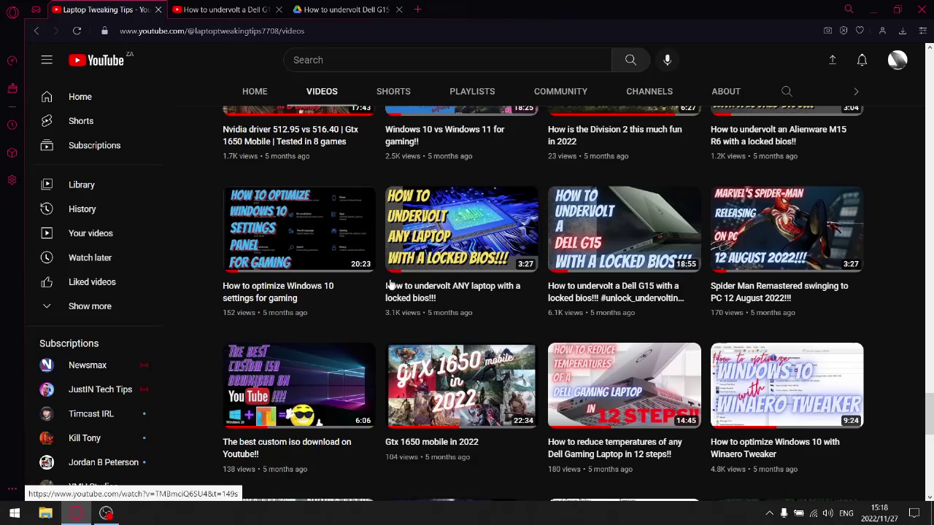
mouse_move(612, 253)
key(ctrl+Tab)
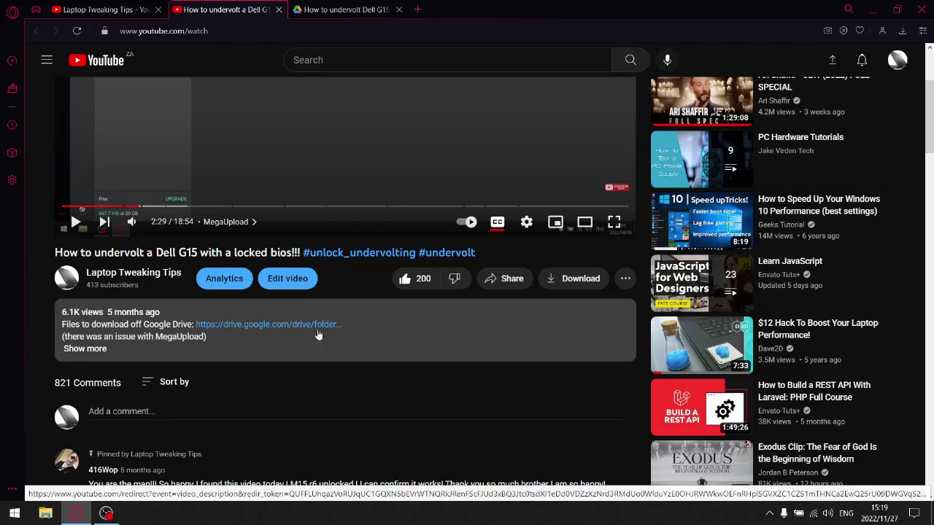
click(343, 10)
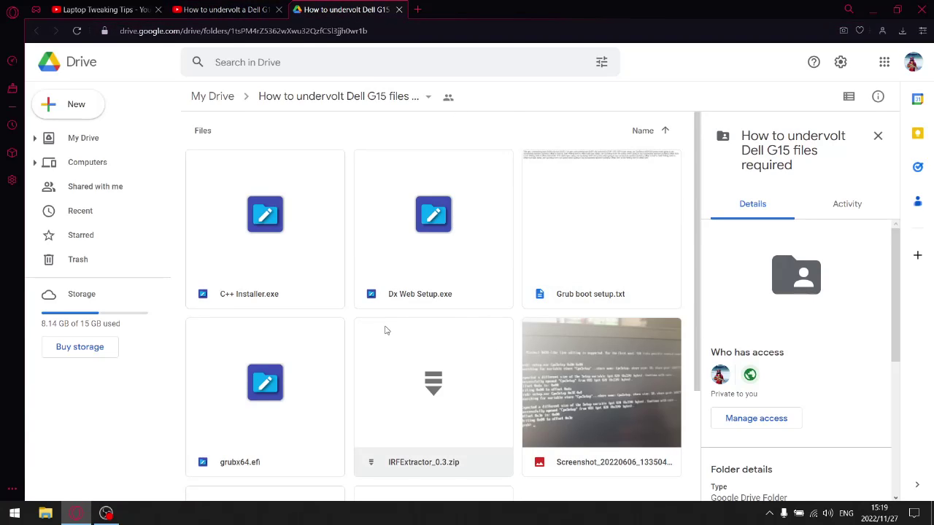
- Download Grub boot setup.txt from its preview and return to the shared folder
scroll(388, 331, down, 2)
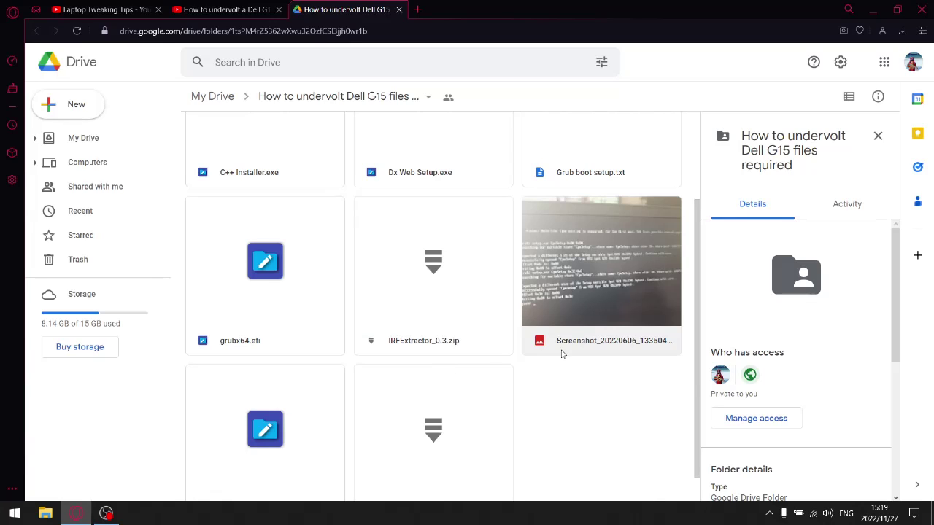
scroll(561, 357, up, 1)
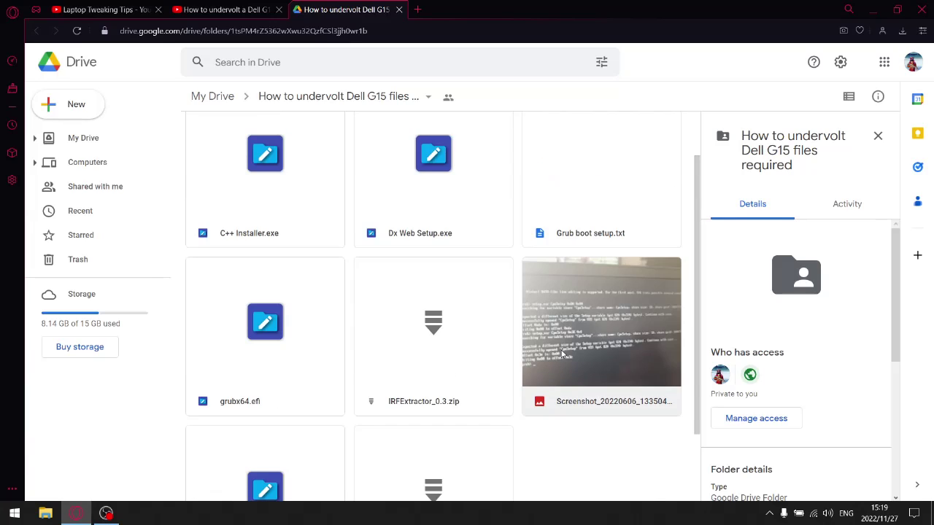
double_click(588, 179)
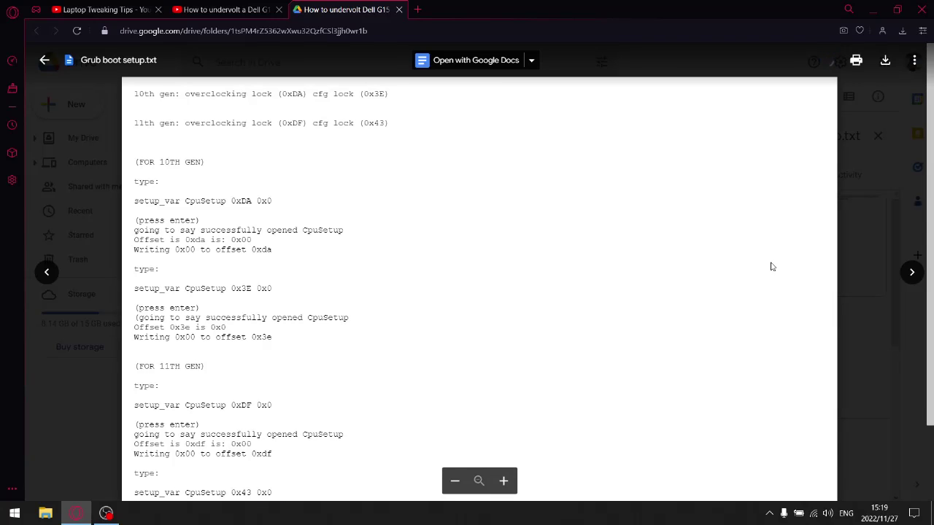
click(884, 60)
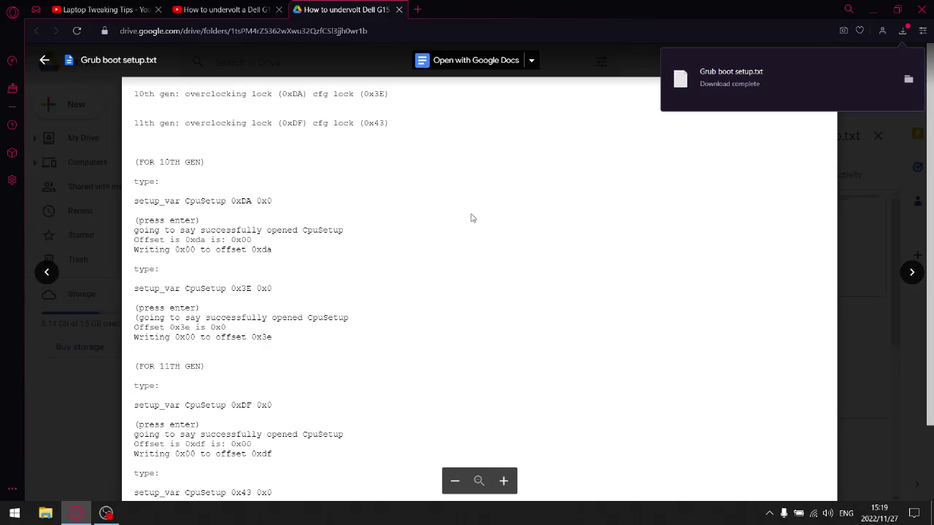
click(43, 60)
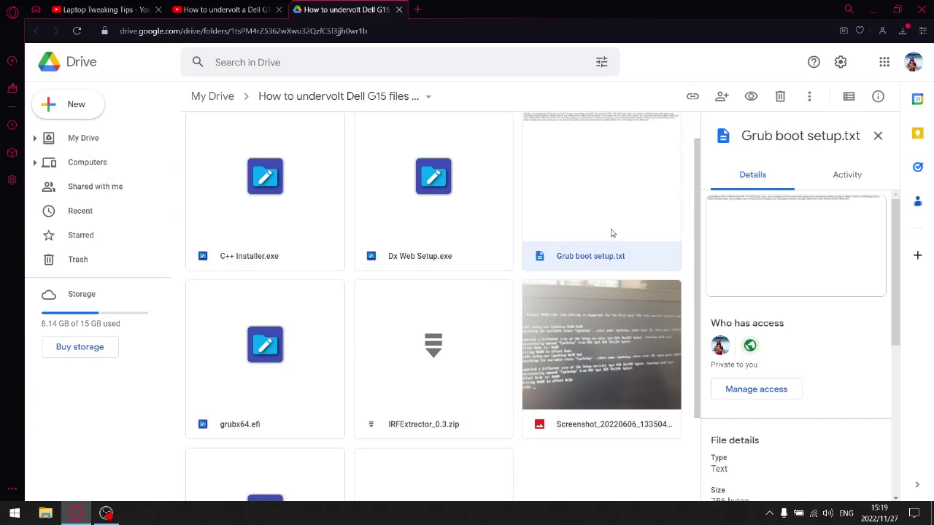
- Download the GRUB screenshot image Screenshot_20220606_133504_com.huawei.hidisk.jpg from its preview and return to the shared folder
double_click(603, 354)
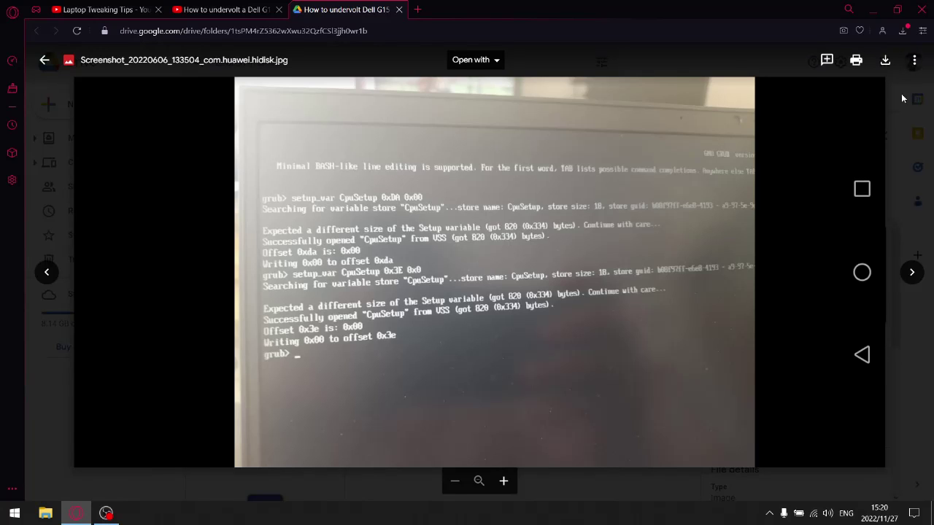
click(887, 61)
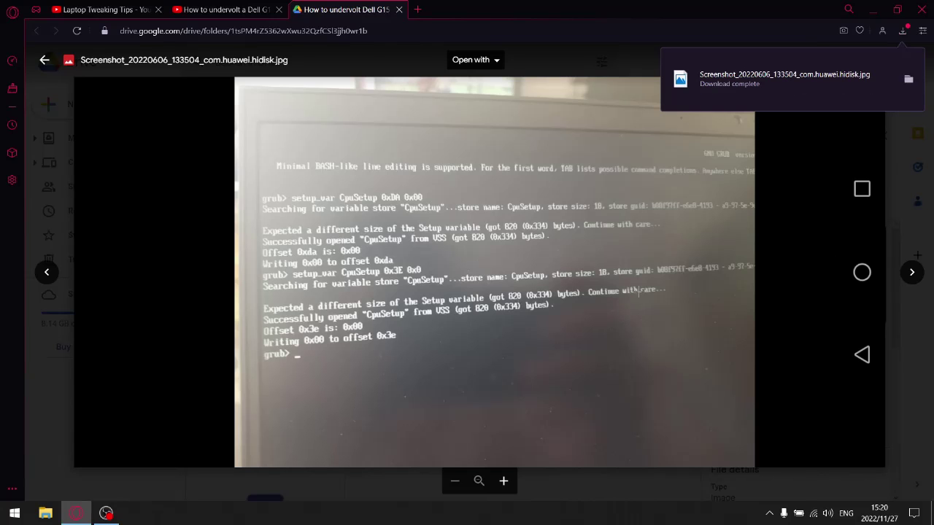
click(42, 62)
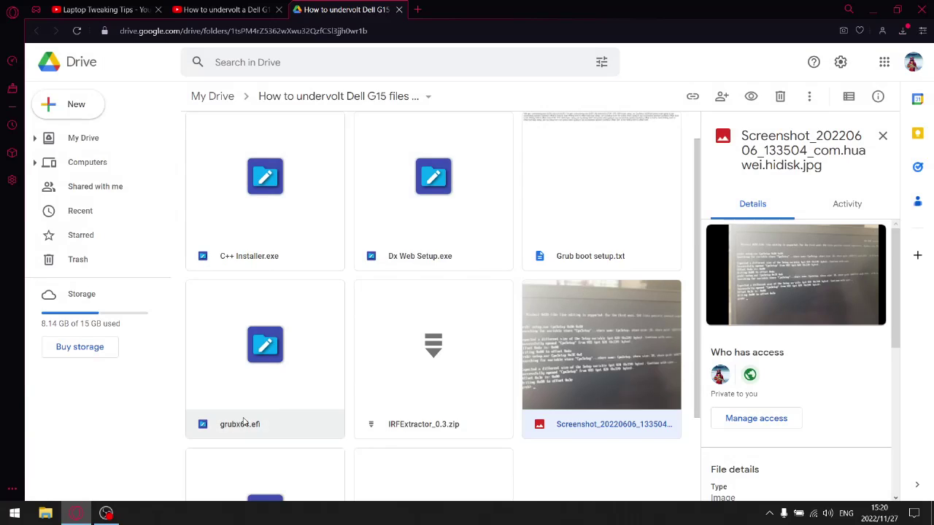
- Download grubx64.efi despite the file-type warning and close the browser
double_click(264, 359)
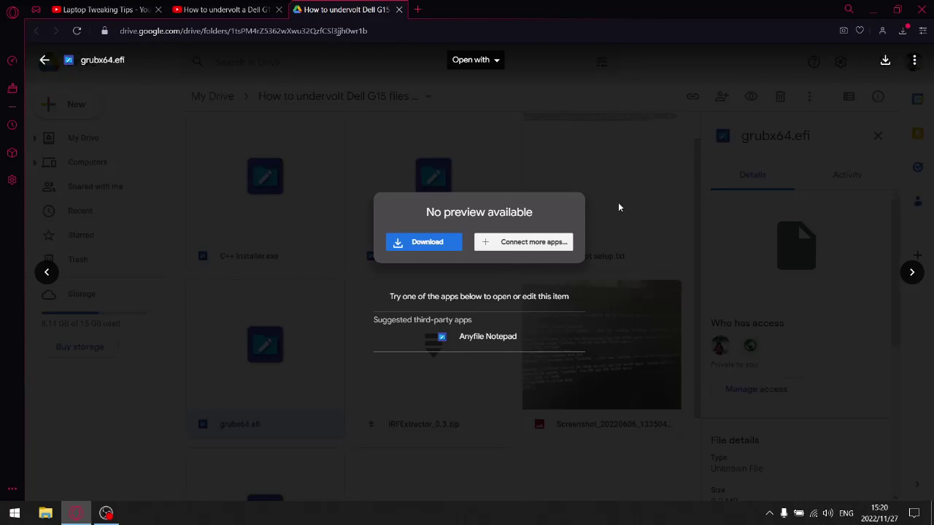
click(434, 248)
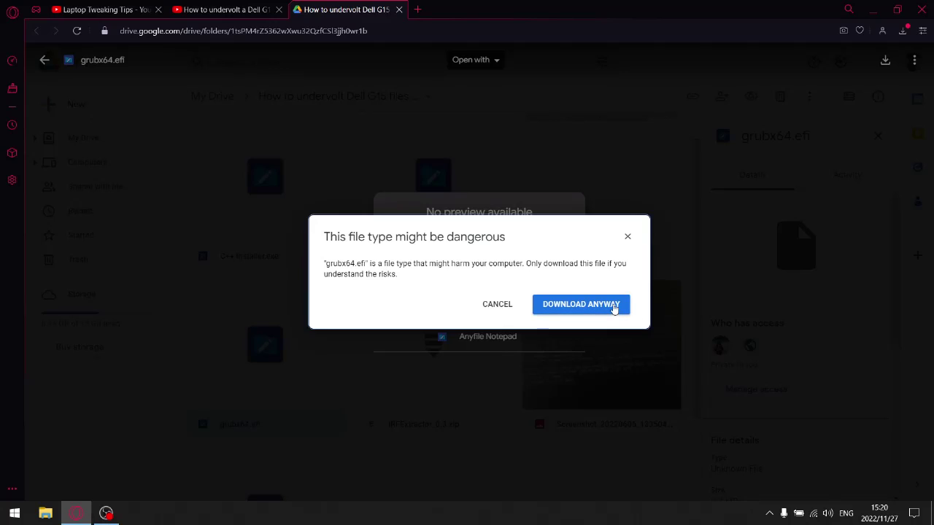
click(581, 304)
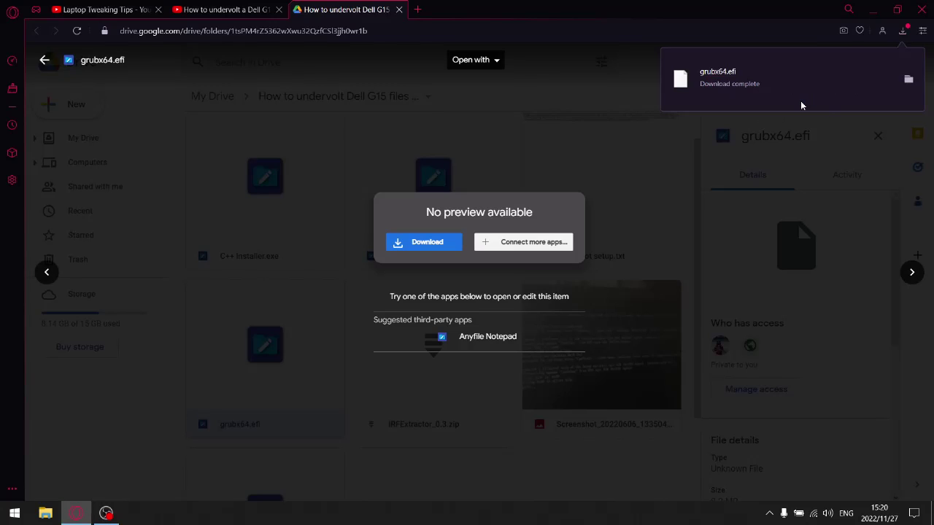
click(928, 6)
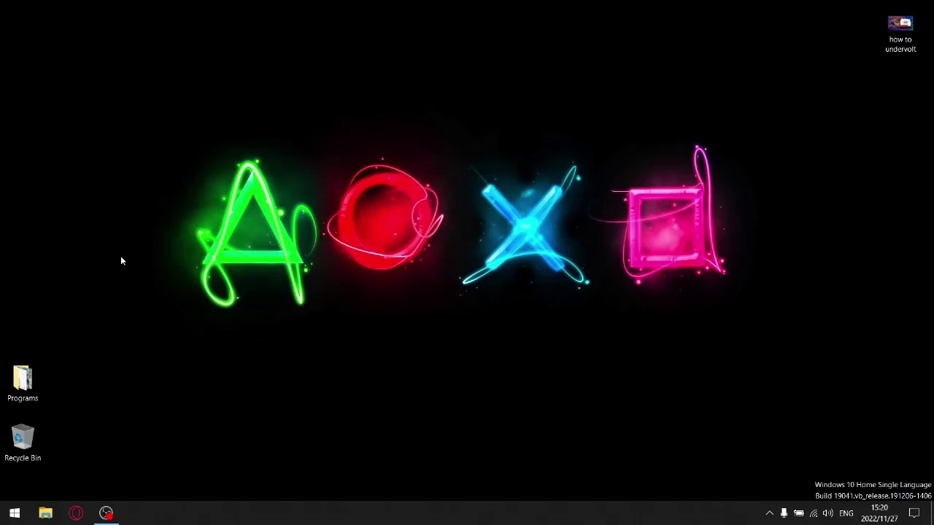
- Move the three downloaded files from the Downloads folder onto the desktop
click(45, 513)
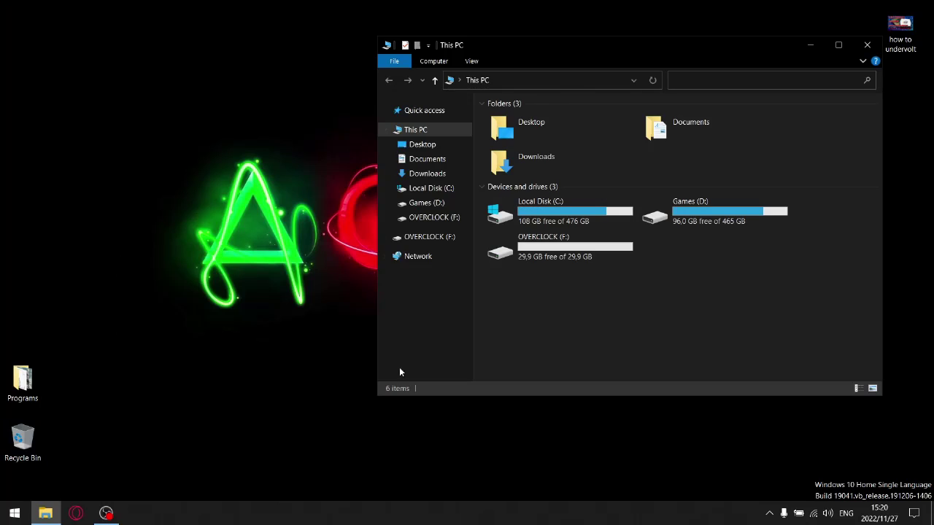
click(438, 189)
click(427, 174)
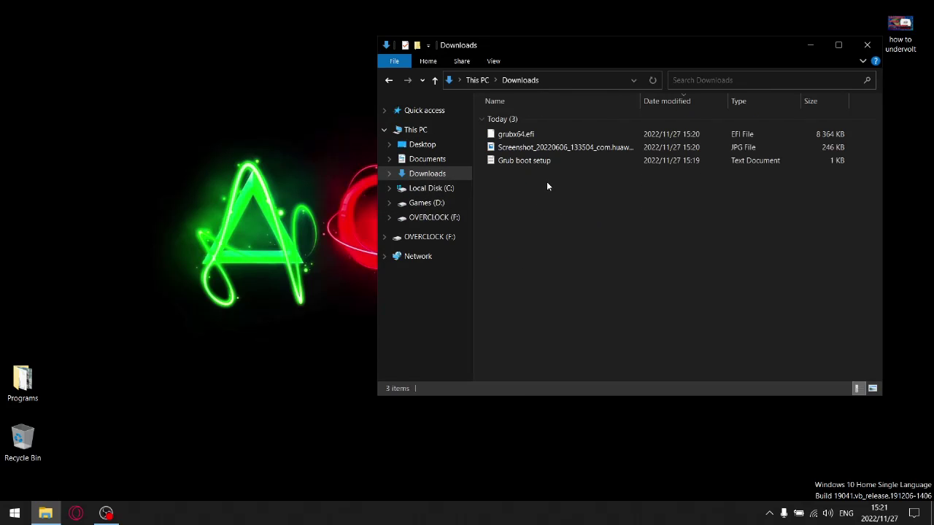
drag(546, 182, 64, 64)
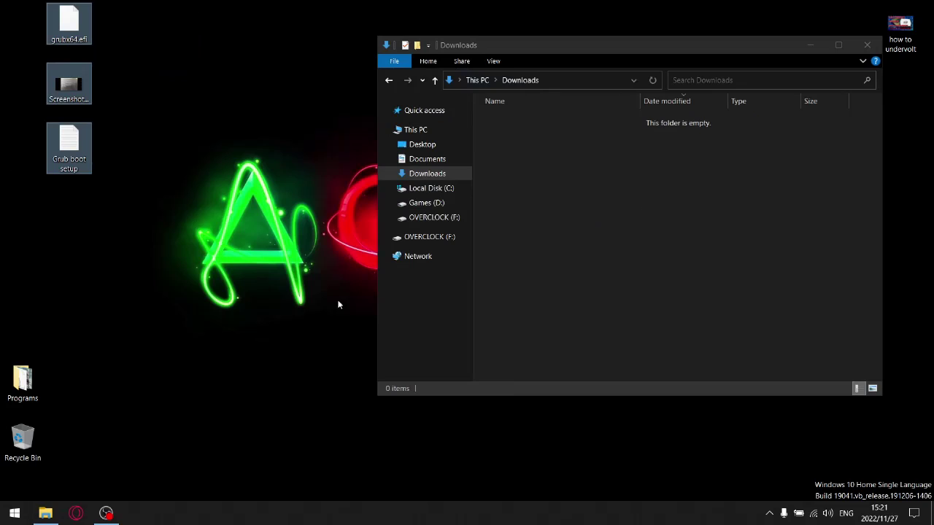
click(131, 89)
- Arrange the desktop files in one upper row in the order grubx64.efi, Grub boot setup, Screenshot
click(69, 23)
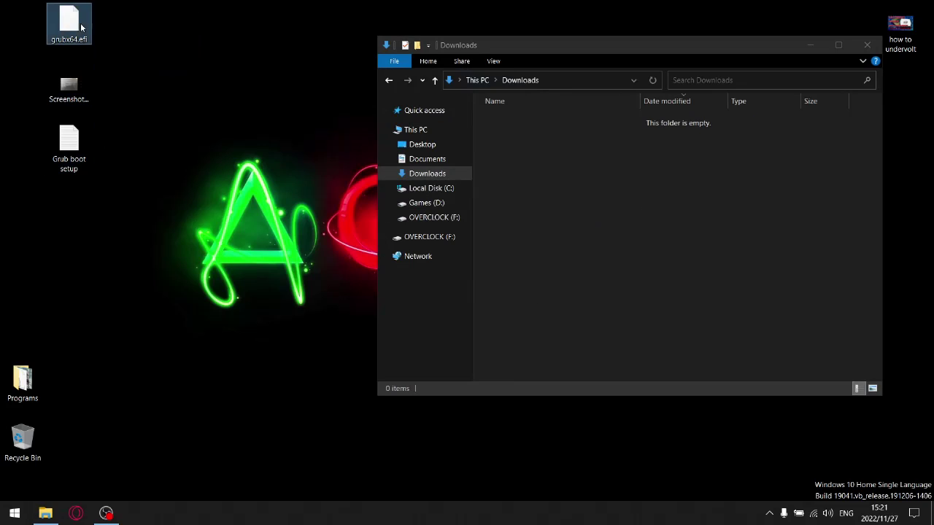
drag(69, 23, 36, 28)
drag(69, 85, 164, 33)
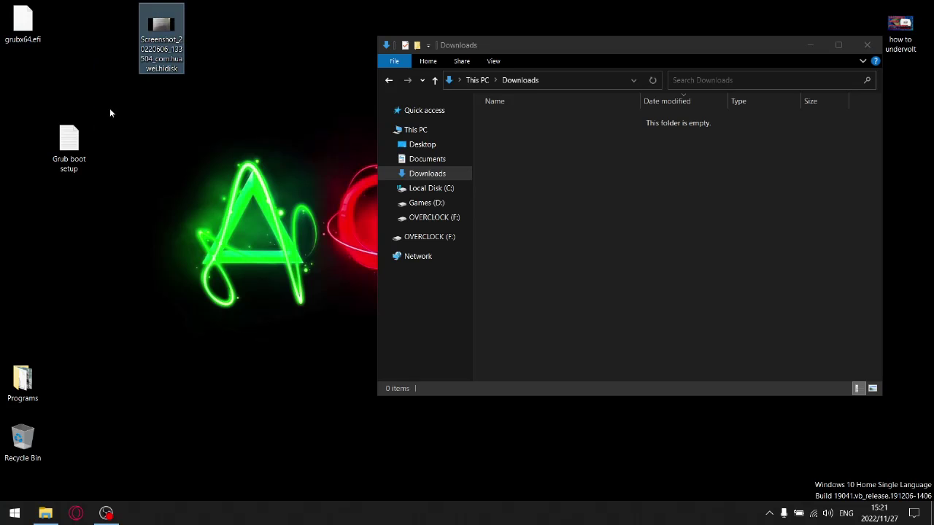
drag(68, 142, 71, 29)
drag(162, 25, 115, 28)
click(327, 259)
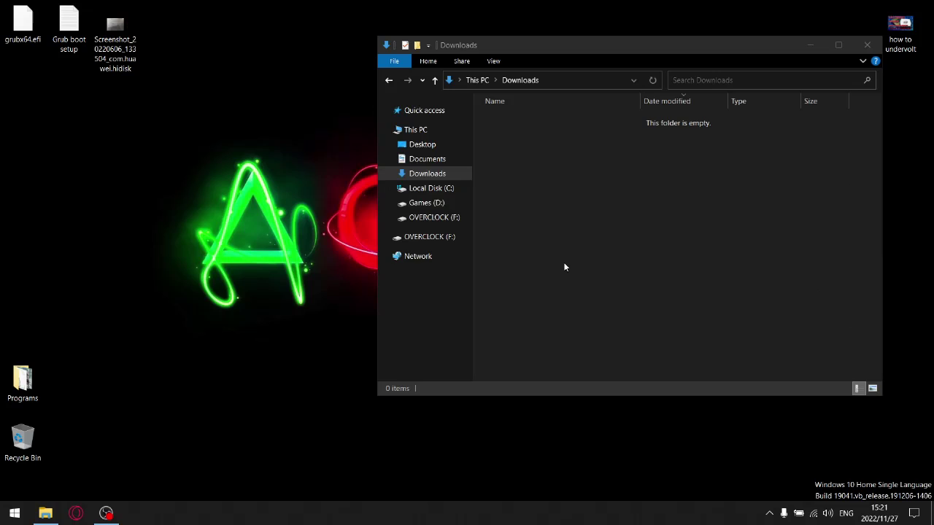
- Quick-format the OVERCLOCK (F:) drive as FAT32 with 16 kilobytes allocation unit size, keeping the OVERCLOCK label, and close the format dialog
click(430, 217)
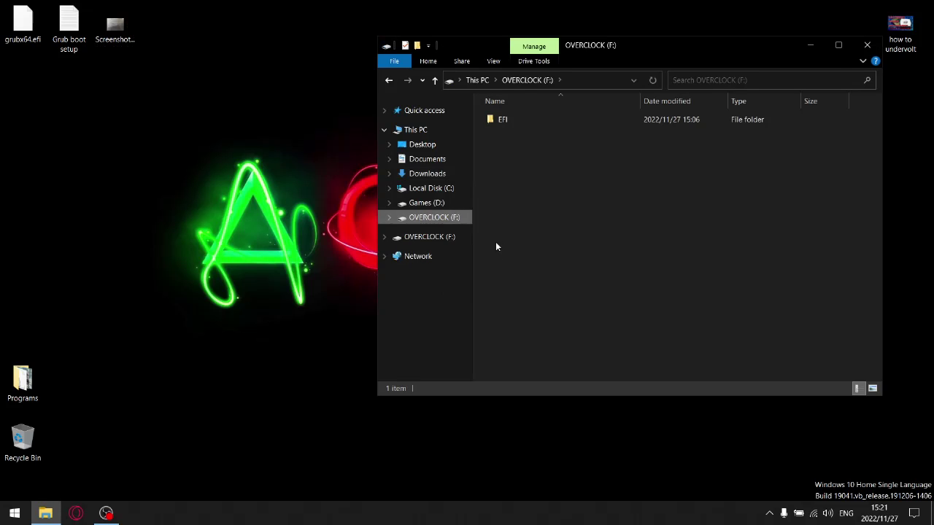
right_click(423, 217)
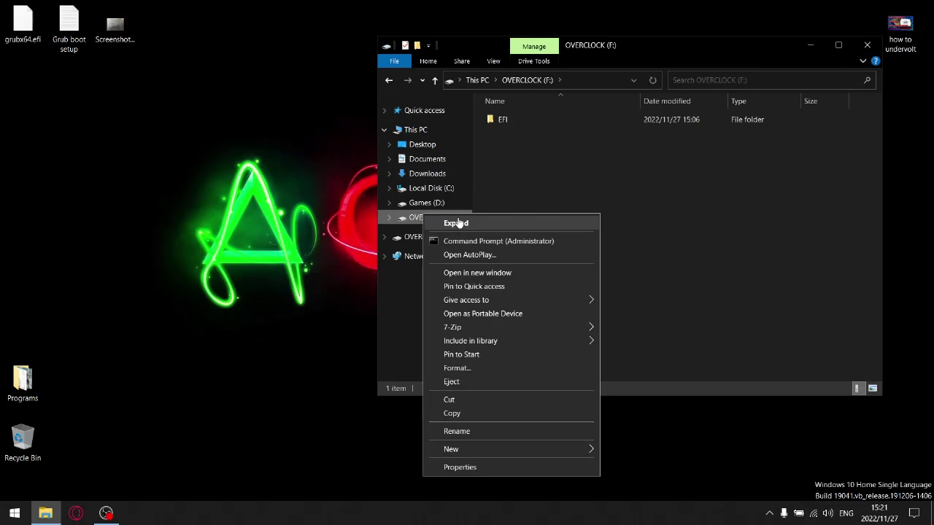
click(471, 368)
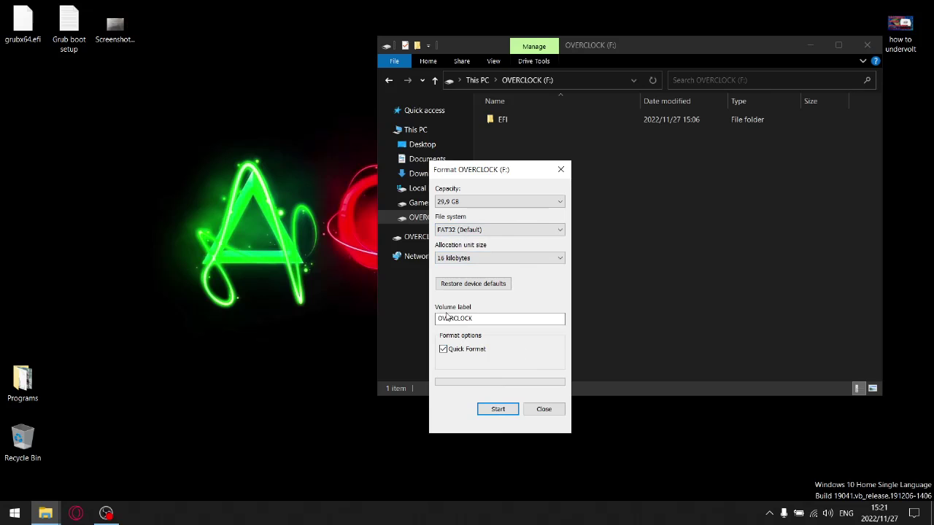
click(507, 411)
click(510, 260)
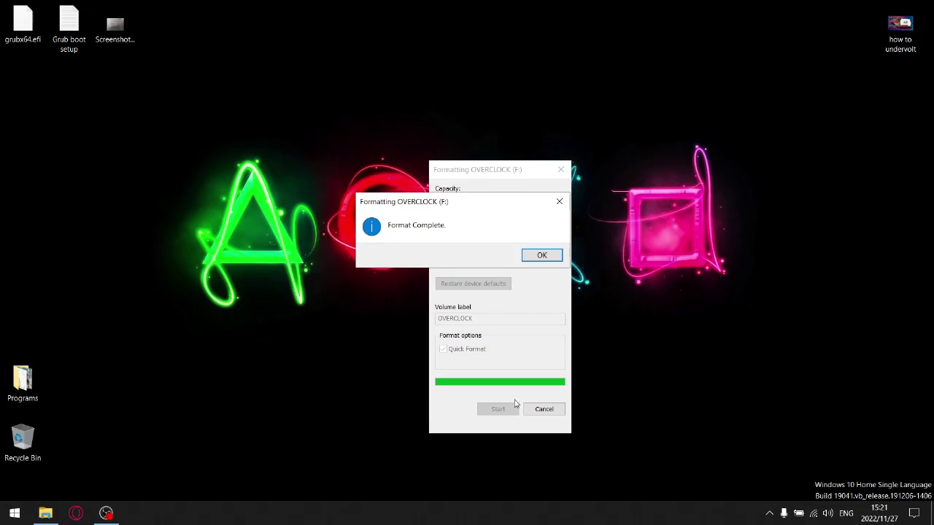
click(542, 255)
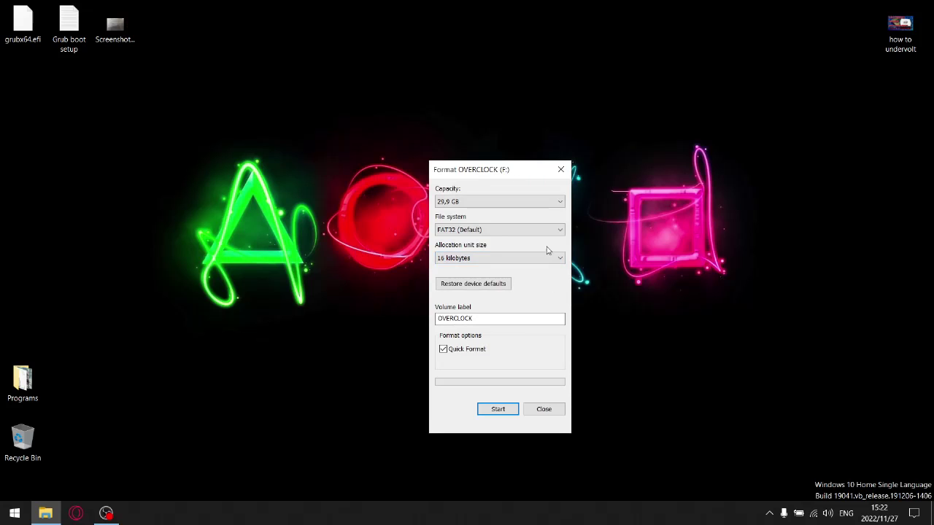
click(560, 170)
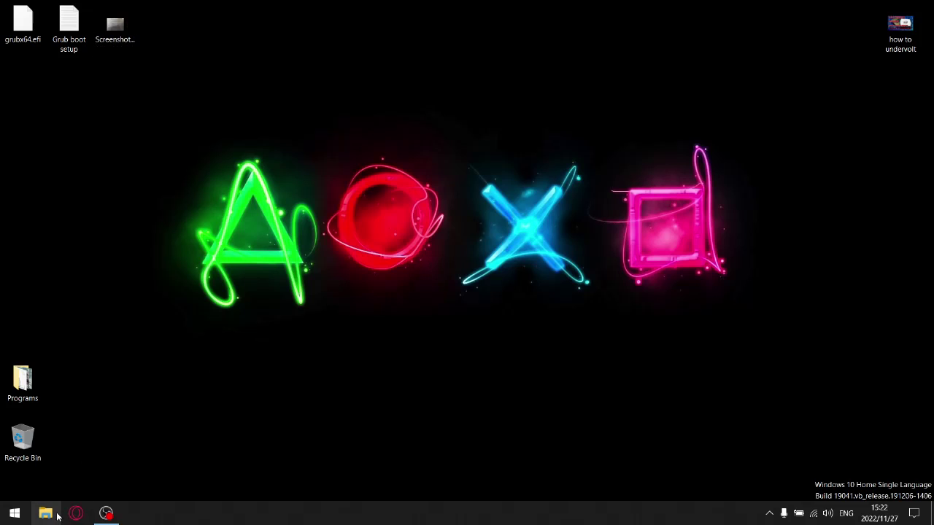
- Open the formatted OVERCLOCK (F:) drive in File Explorer and move its window slightly higher on the desktop
click(45, 513)
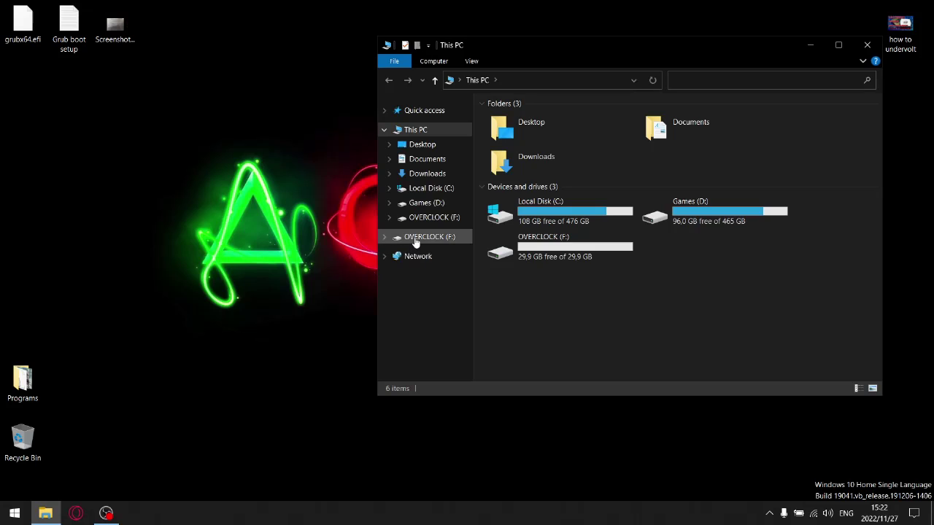
double_click(563, 255)
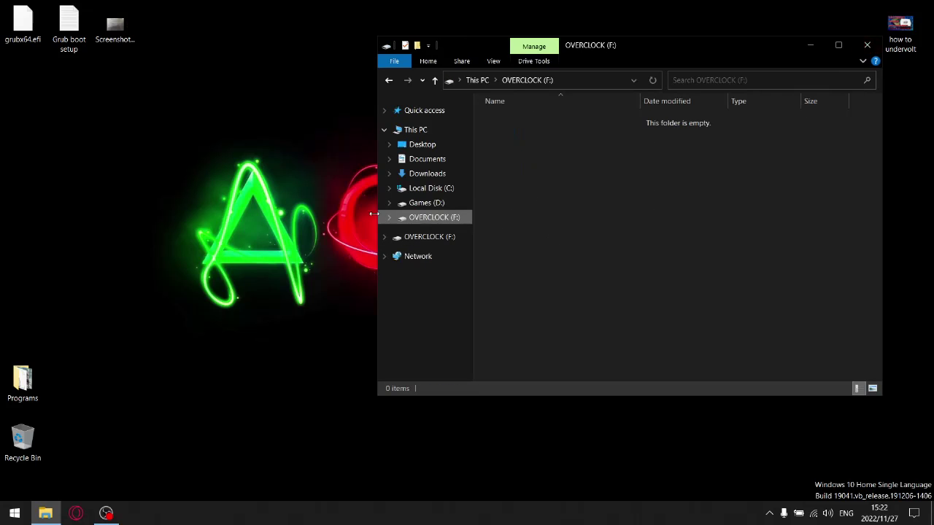
drag(650, 44, 660, 14)
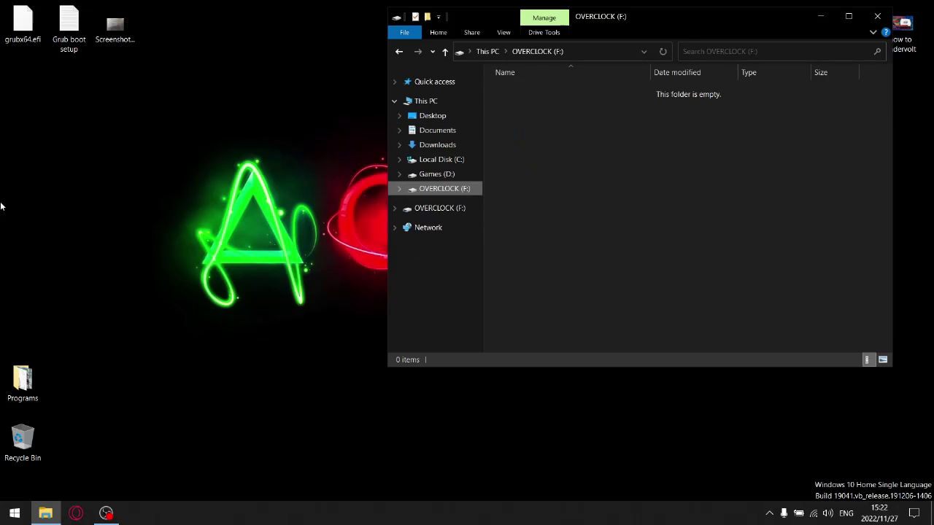
- Place grubx64.efi in an open area of the desktop beside the drive window and rename it to bootx64.efi
drag(22, 24, 290, 132)
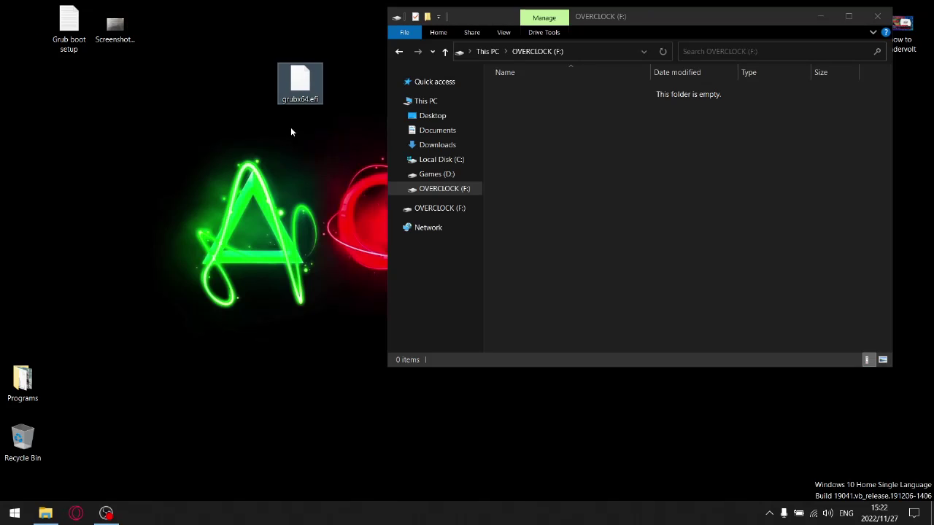
mouse_move(302, 107)
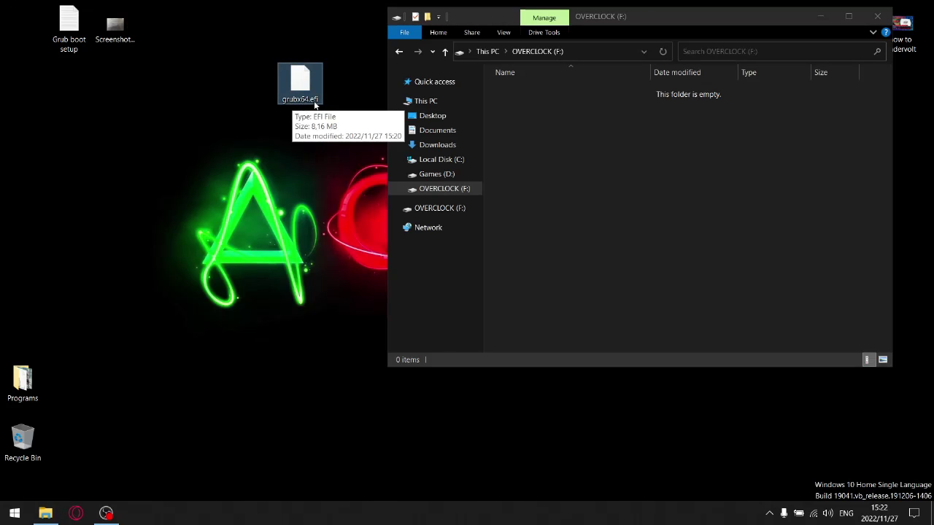
click(296, 100)
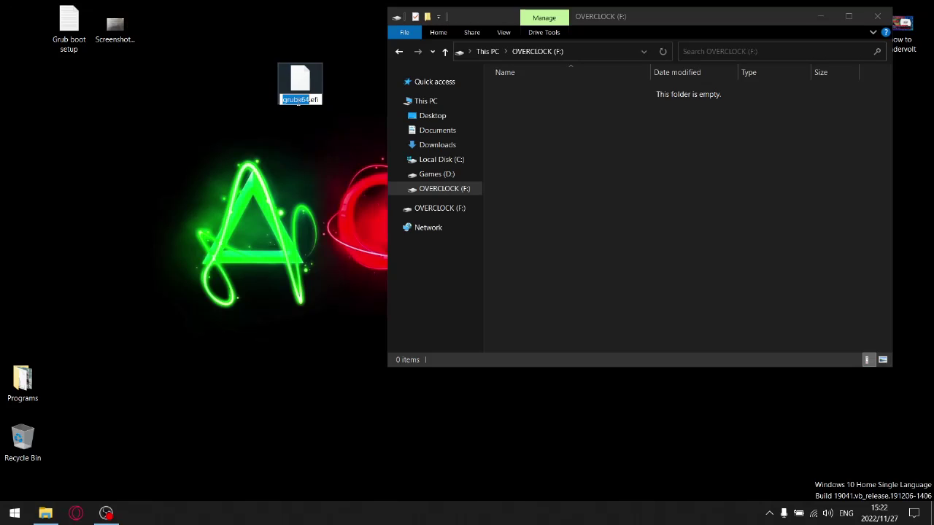
mouse_move(286, 100)
mouse_down()
mouse_move(299, 100)
mouse_move(281, 102)
mouse_up()
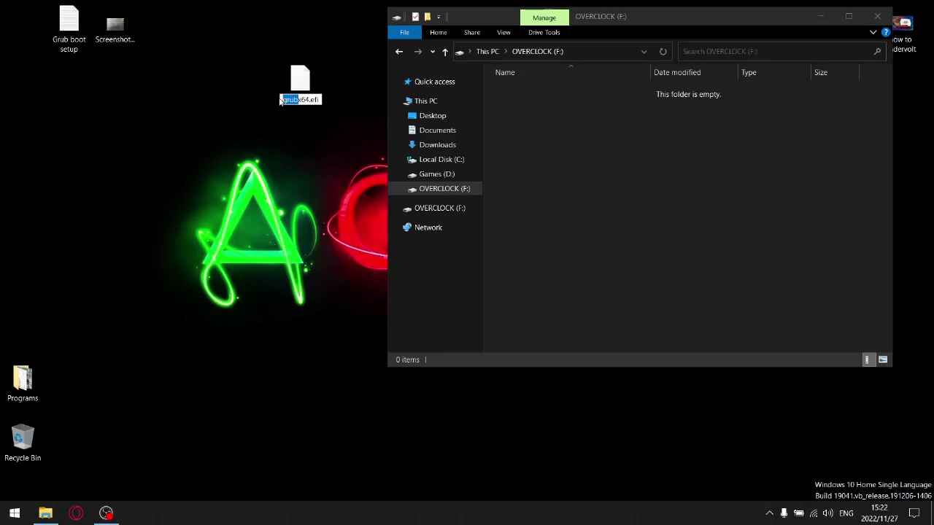
text(boot)
key(Return)
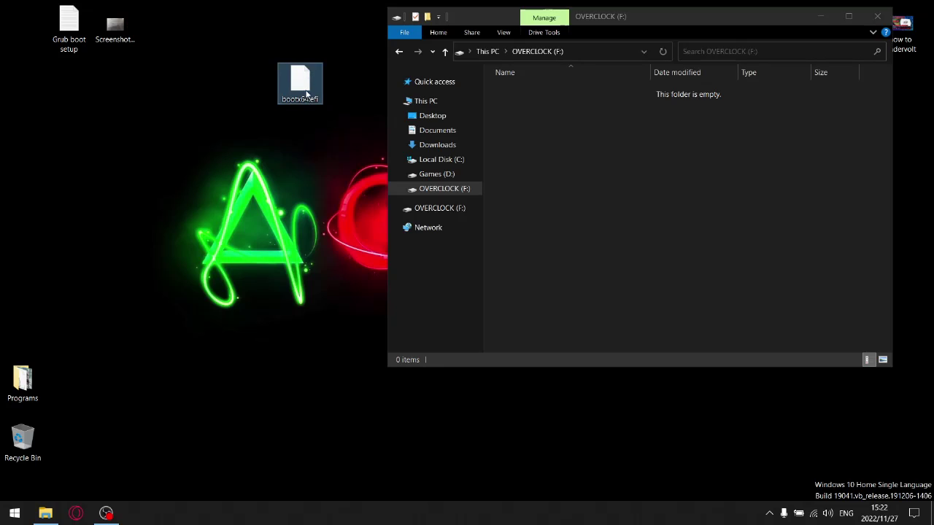
- Create a folder named EFI in the root of the OVERCLOCK (F:) drive
click(435, 191)
right_click(503, 124)
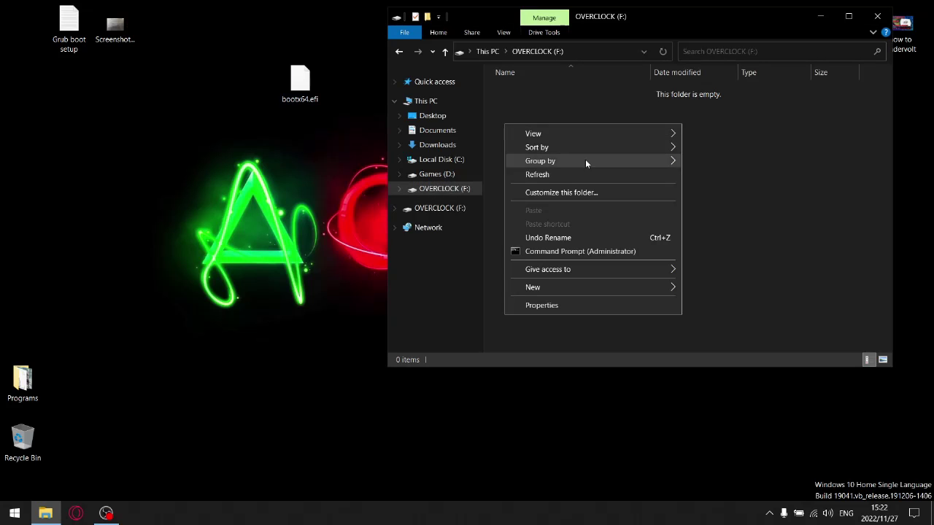
mouse_move(608, 286)
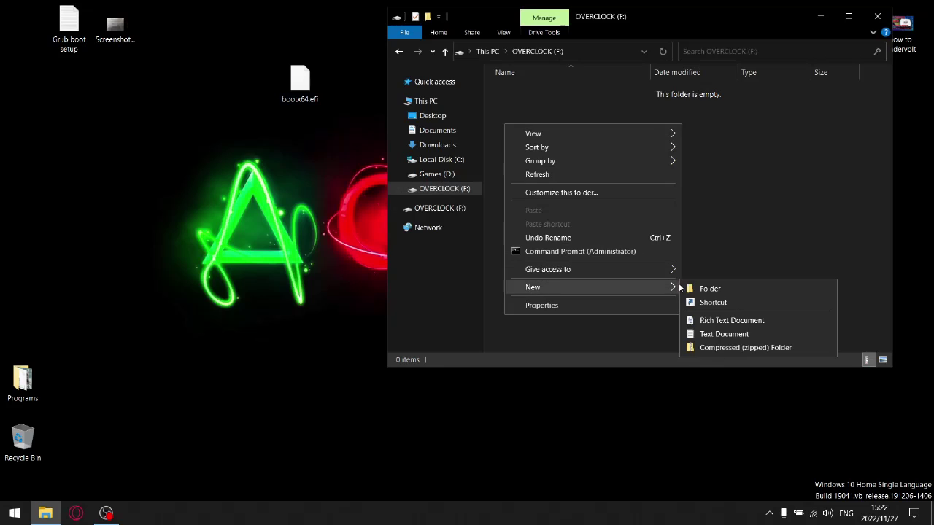
click(702, 288)
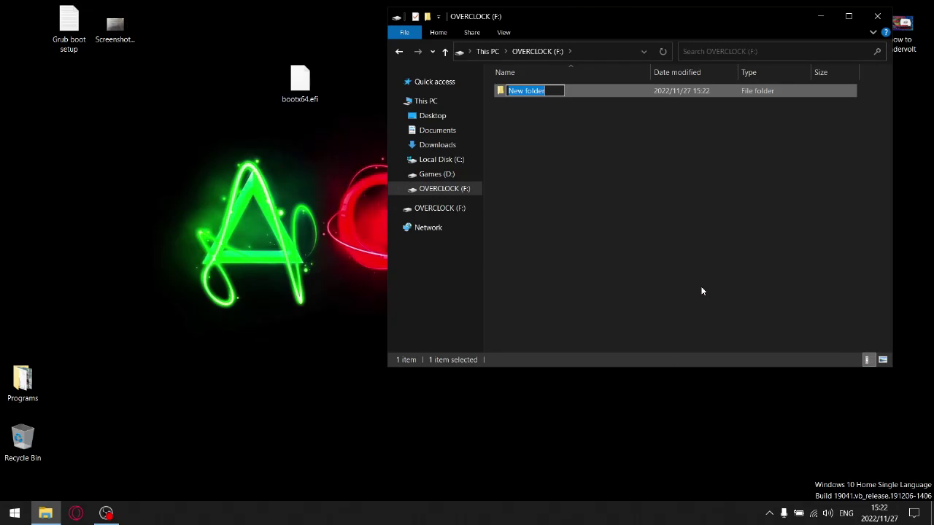
text(EFI)
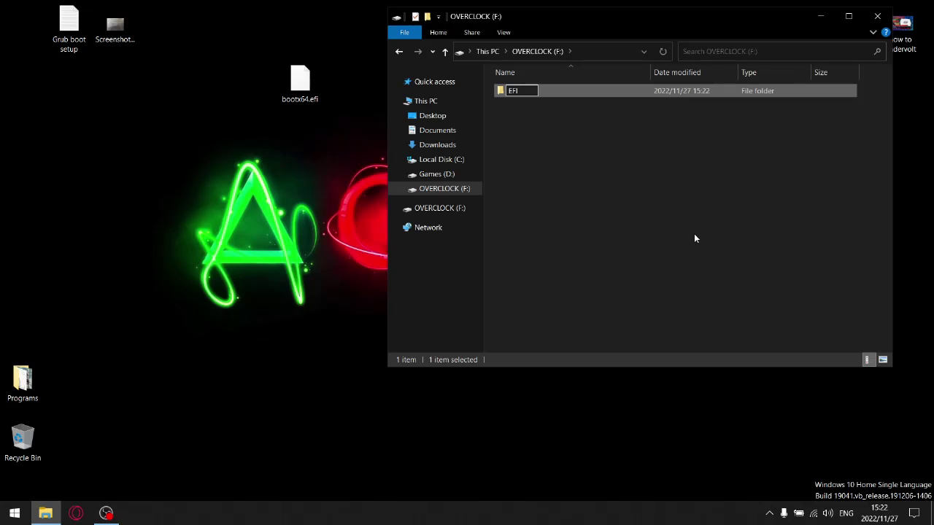
click(695, 238)
- Open the EFI folder and create a subfolder named BOOT inside it
double_click(510, 93)
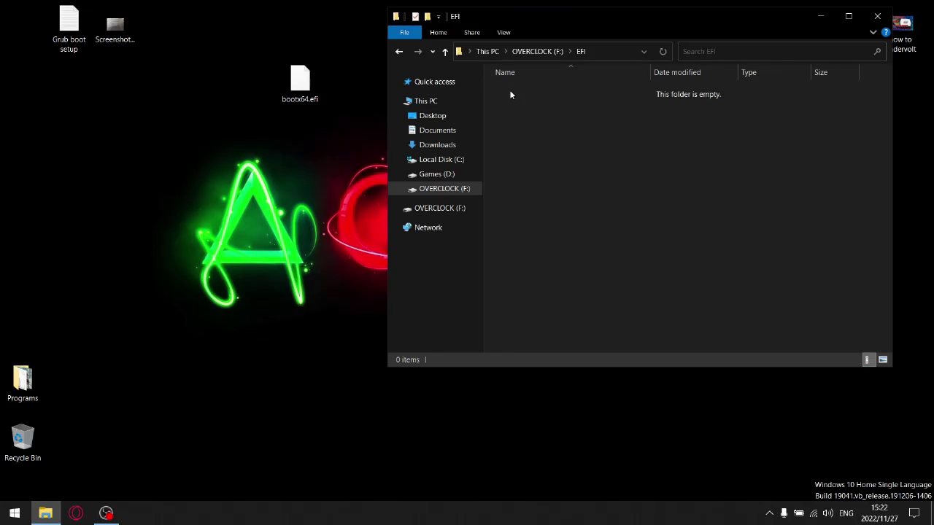
right_click(508, 115)
mouse_move(574, 279)
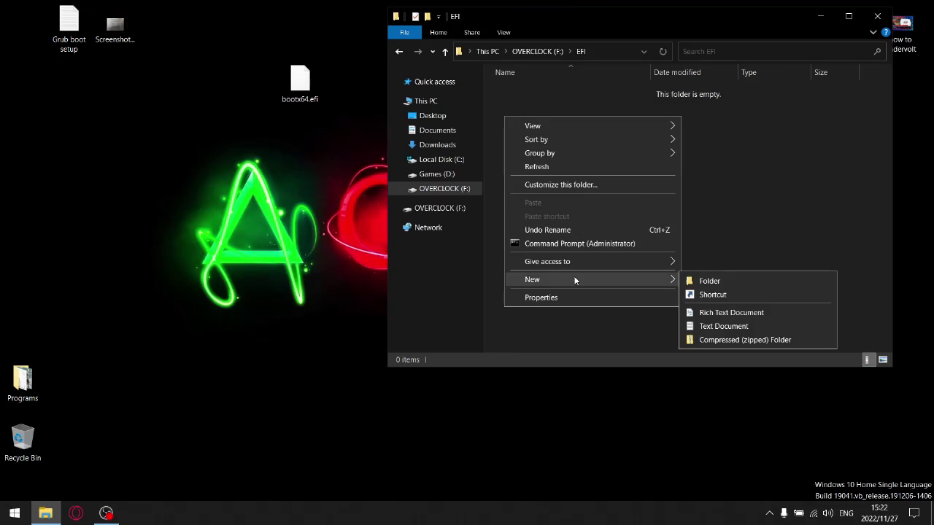
click(714, 282)
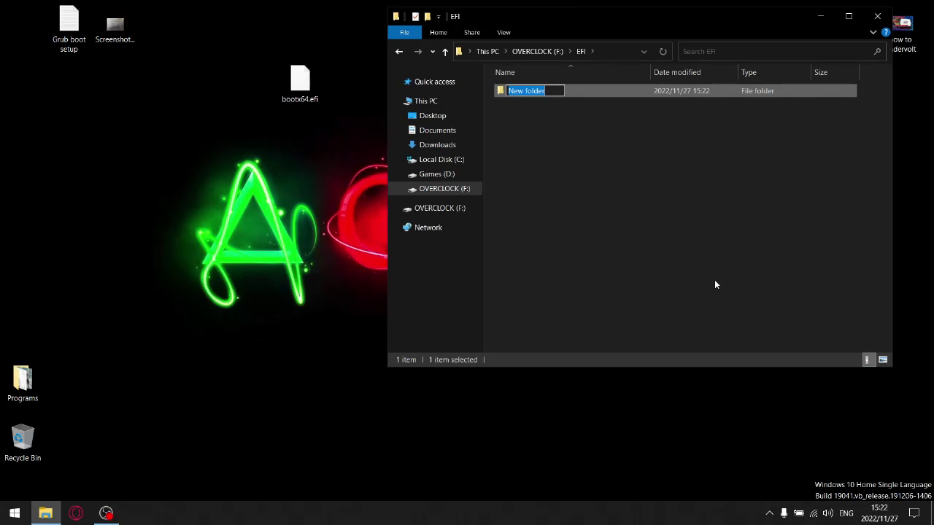
text(BOOT)
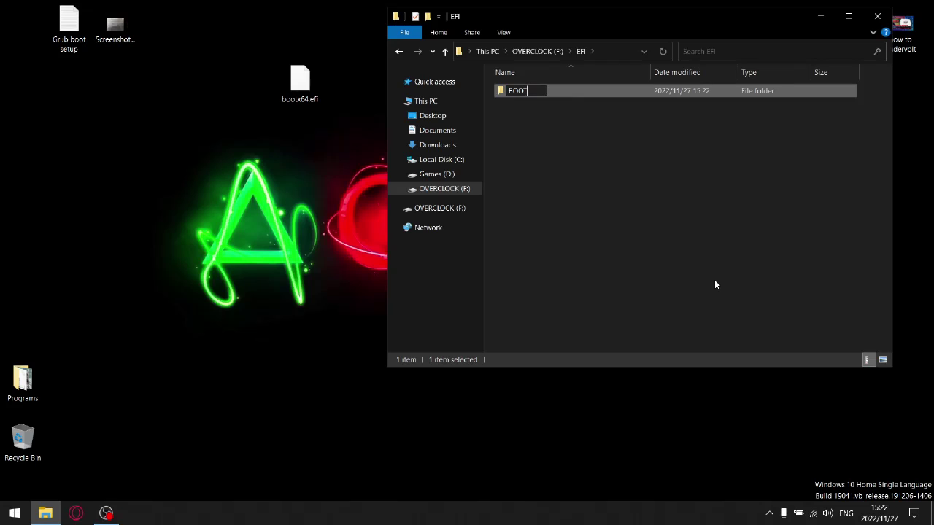
click(639, 180)
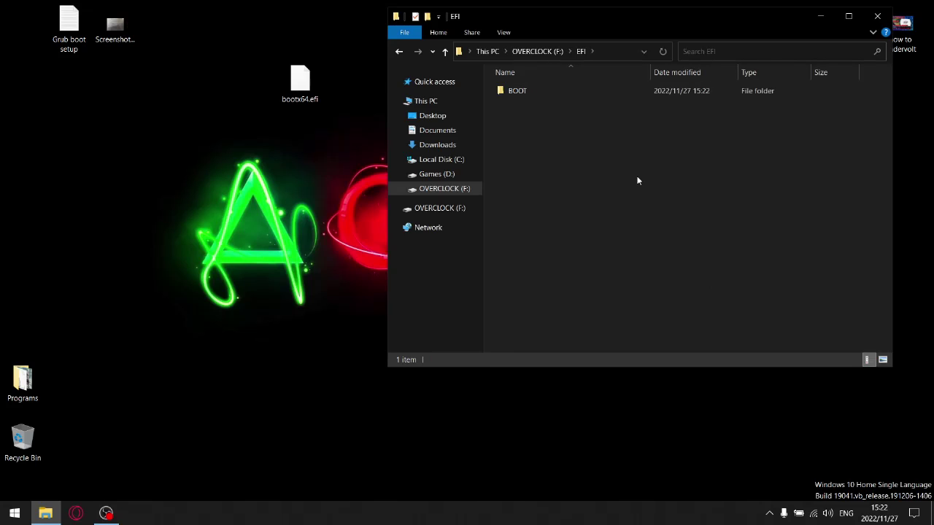
- Move bootx64.efi from the desktop into the BOOT folder on the drive and close the folder window
double_click(511, 95)
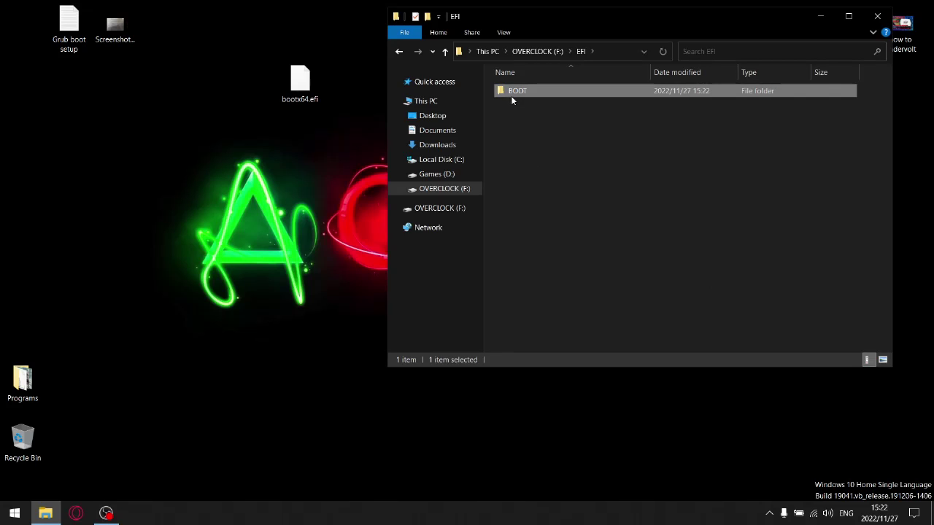
right_click(299, 86)
click(340, 198)
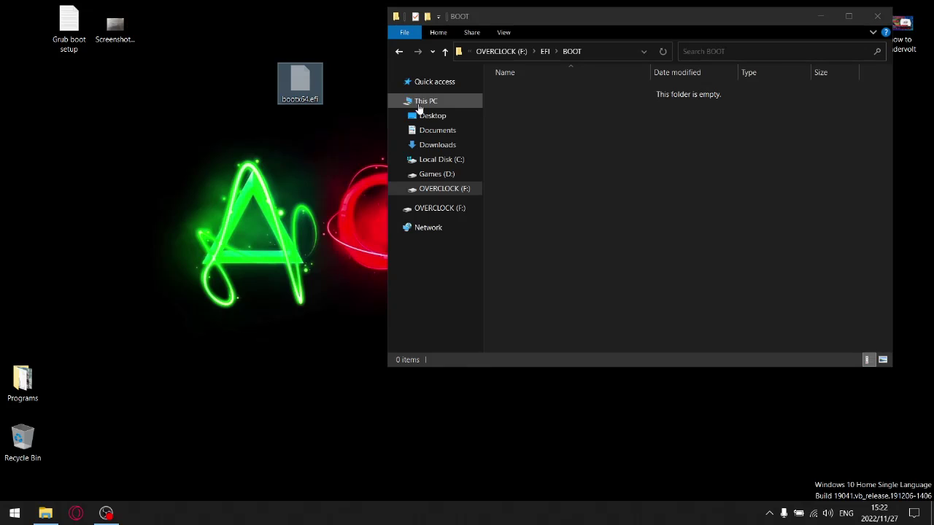
right_click(534, 138)
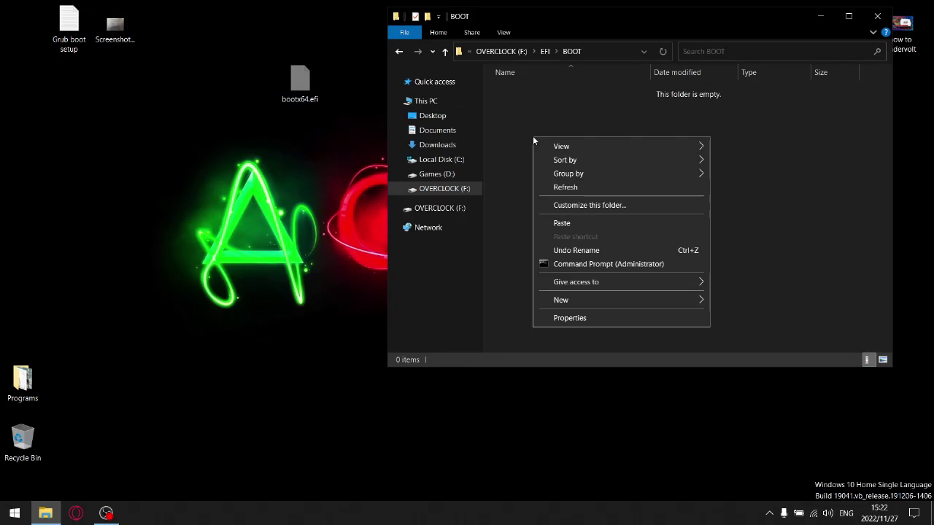
click(572, 224)
click(688, 126)
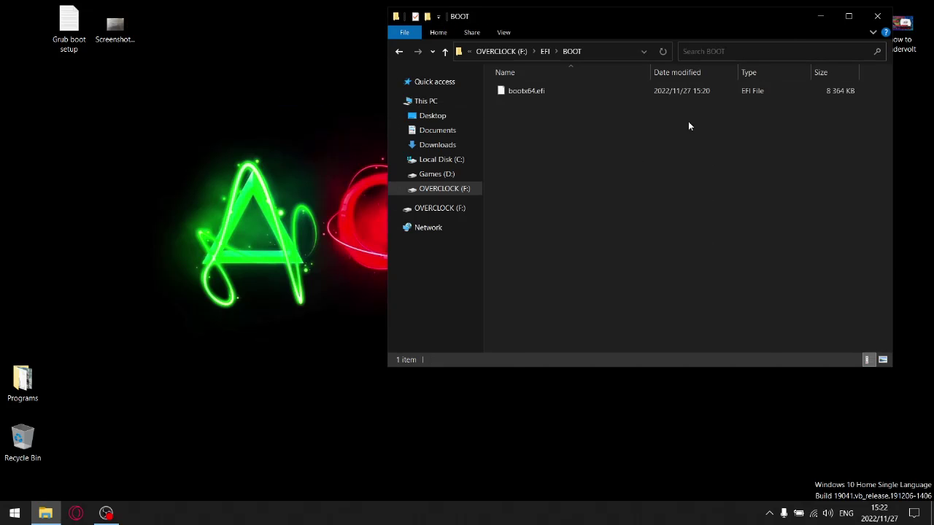
click(876, 15)
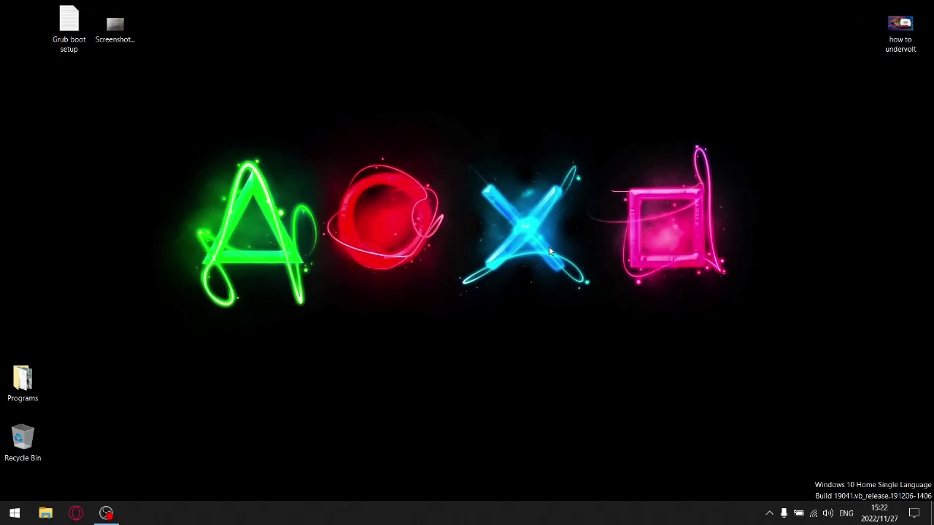
- Reopen the OVERCLOCK (F:) drive, check the EFI and BOOT folders for the boot file, and close the window
click(45, 513)
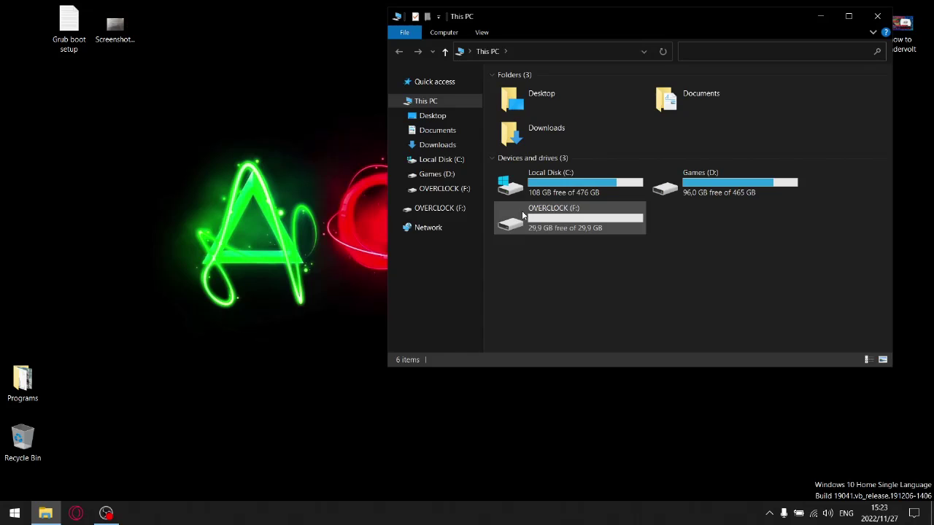
click(453, 209)
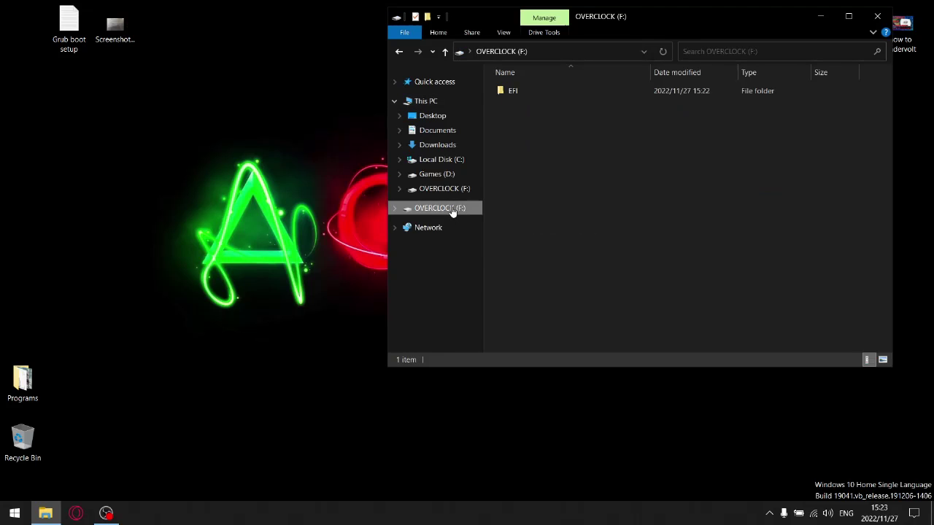
double_click(522, 92)
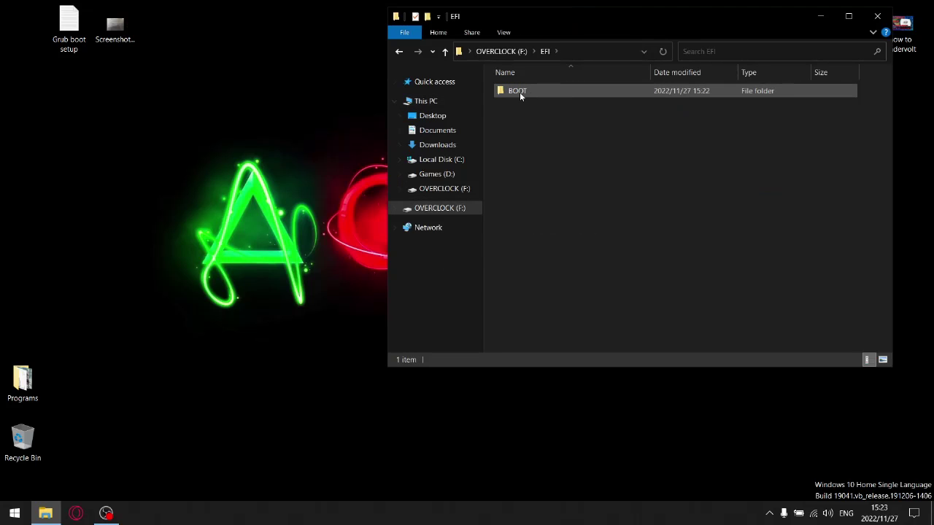
double_click(542, 91)
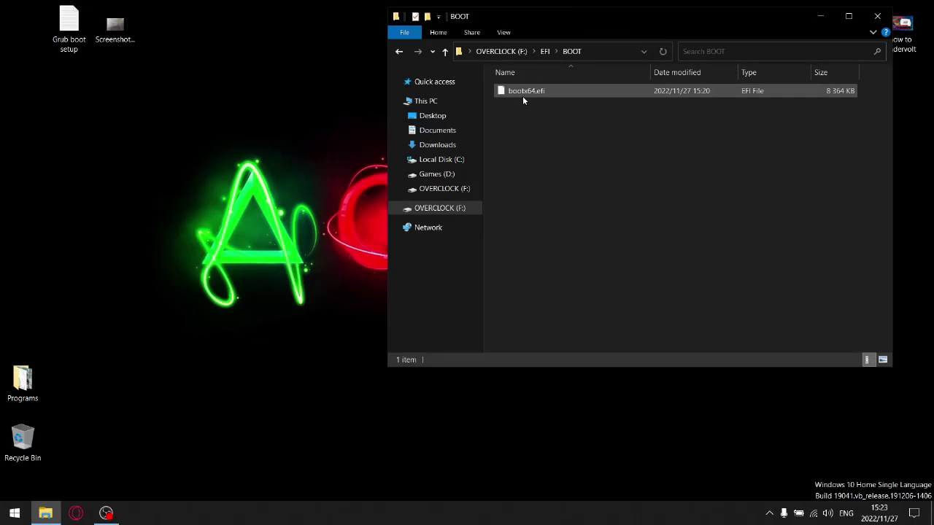
mouse_move(527, 100)
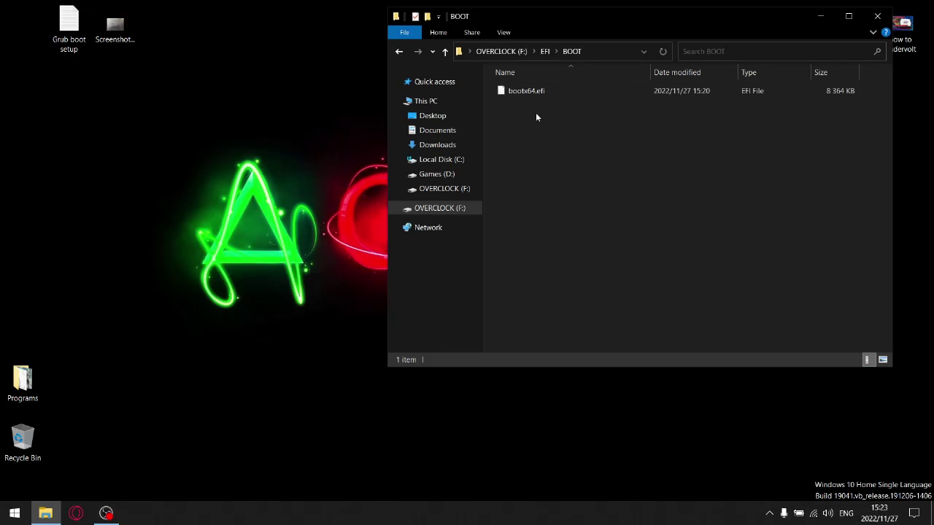
click(874, 16)
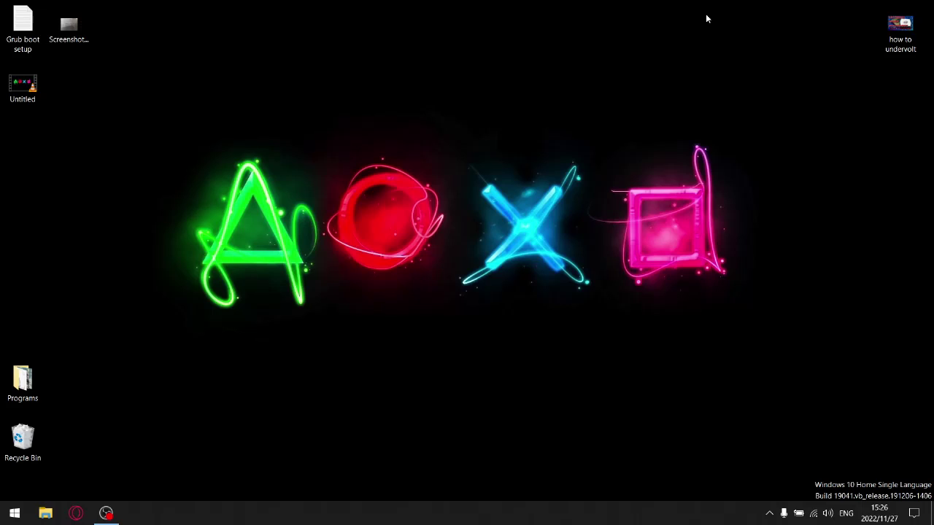
- Open the Grub boot setup text file and examine the overclocking lock and CFG lock offsets for 10th and 11th gen
double_click(28, 31)
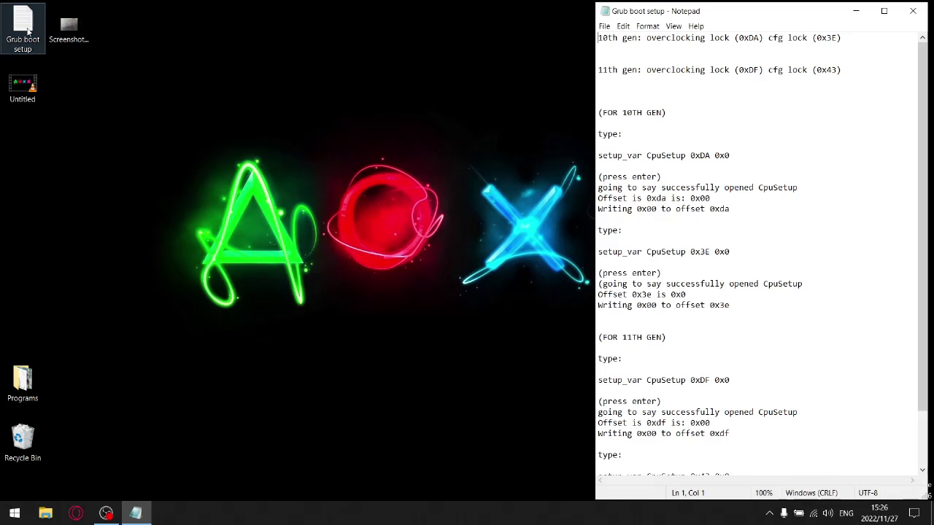
drag(787, 12, 604, 11)
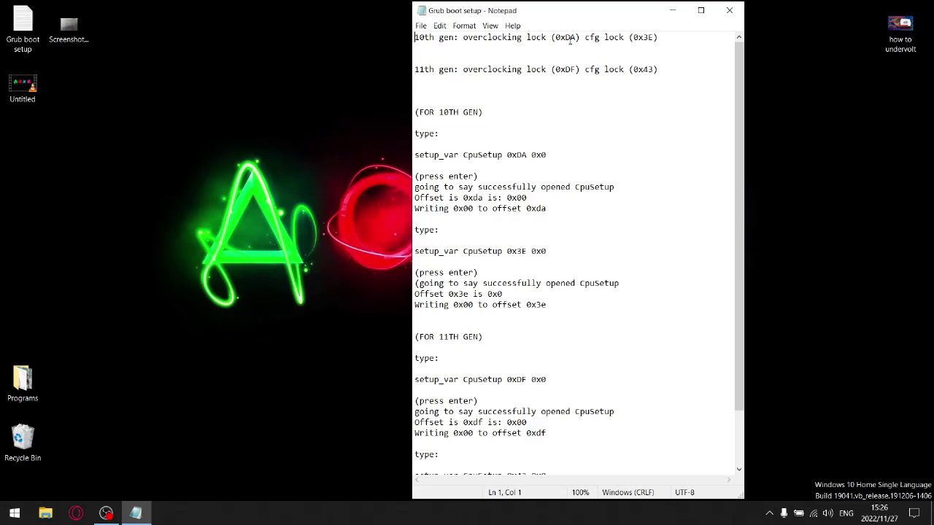
drag(579, 37, 554, 37)
drag(655, 37, 632, 37)
click(485, 91)
click(576, 69)
drag(575, 70, 555, 68)
drag(654, 70, 633, 69)
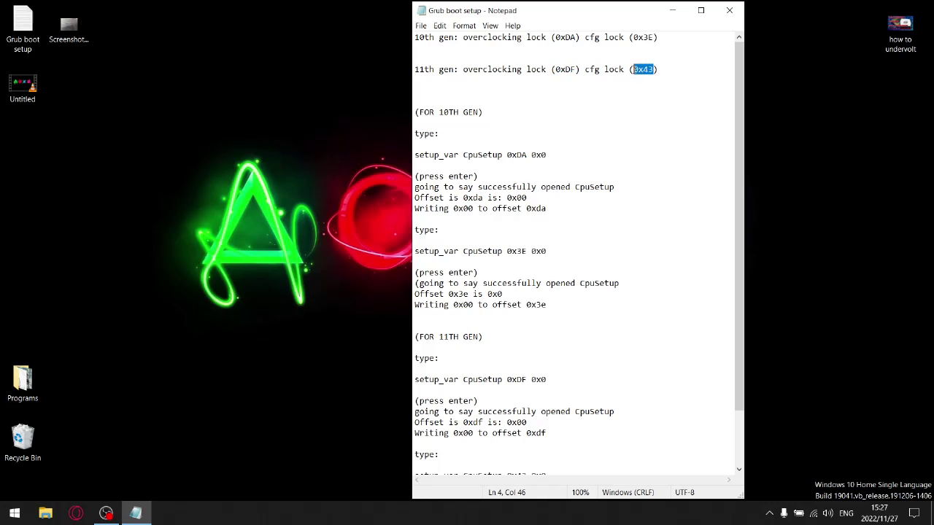
- Read through the setup_var CpuSetup commands for 10th gen and 11th gen in the Grub boot setup notes
click(663, 123)
scroll(481, 136, down, 1)
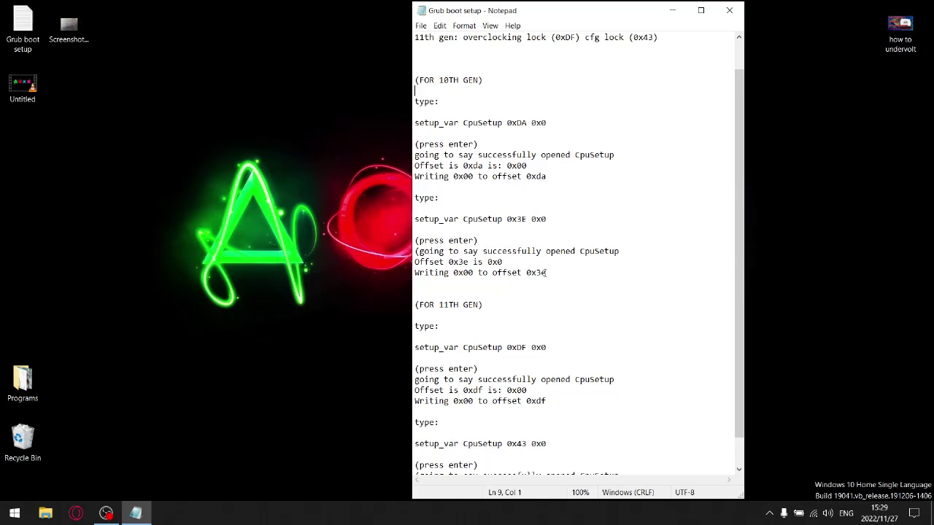
scroll(523, 300, down, 1)
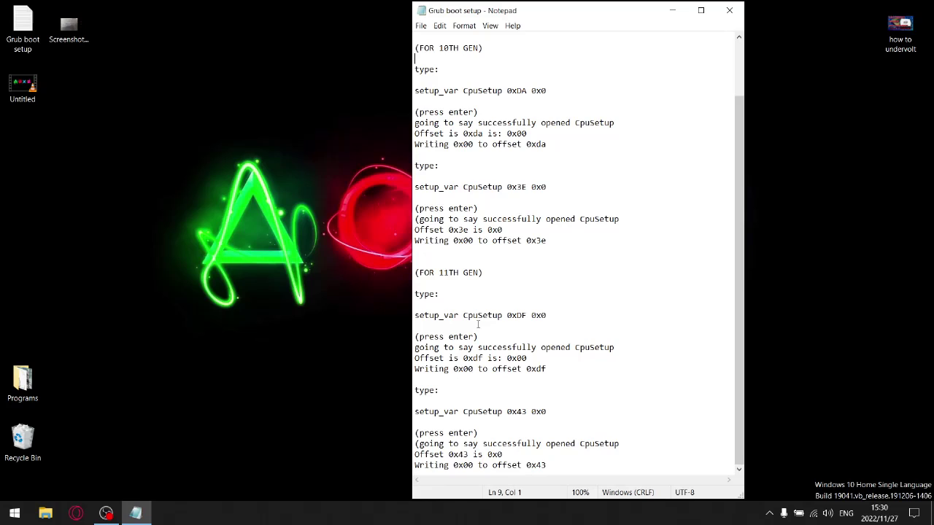
scroll(478, 324, up, 2)
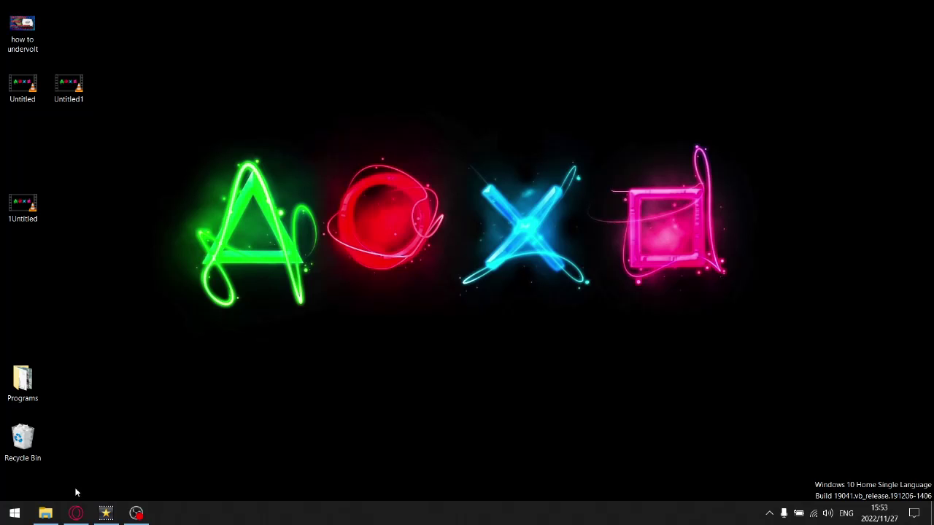
- Switch to the Opera browser, review the open boot menu search results for Dell, Acer, MSI and Alienware, and minimize the browser
click(76, 513)
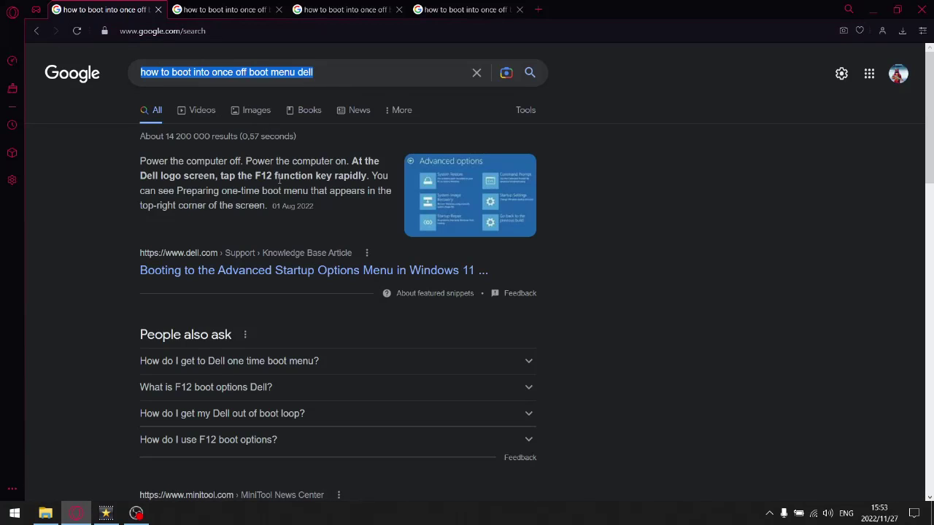
click(232, 10)
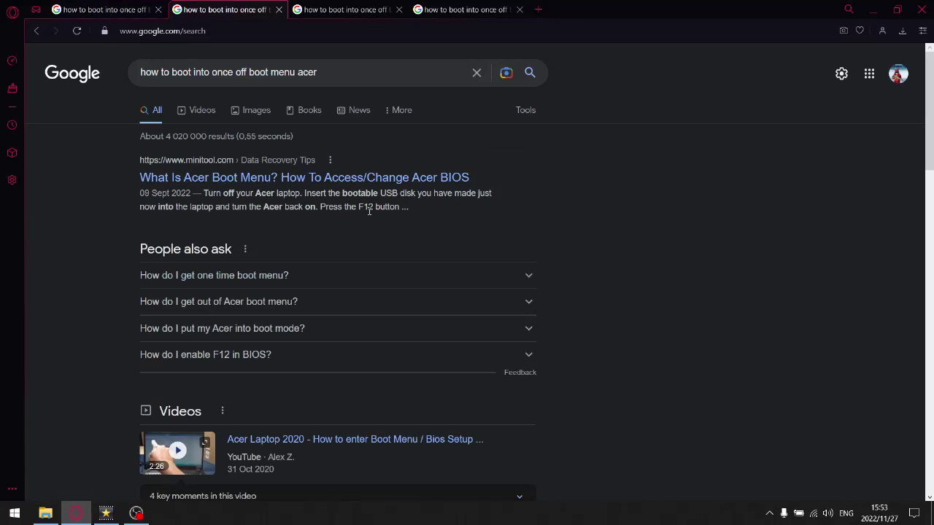
click(343, 10)
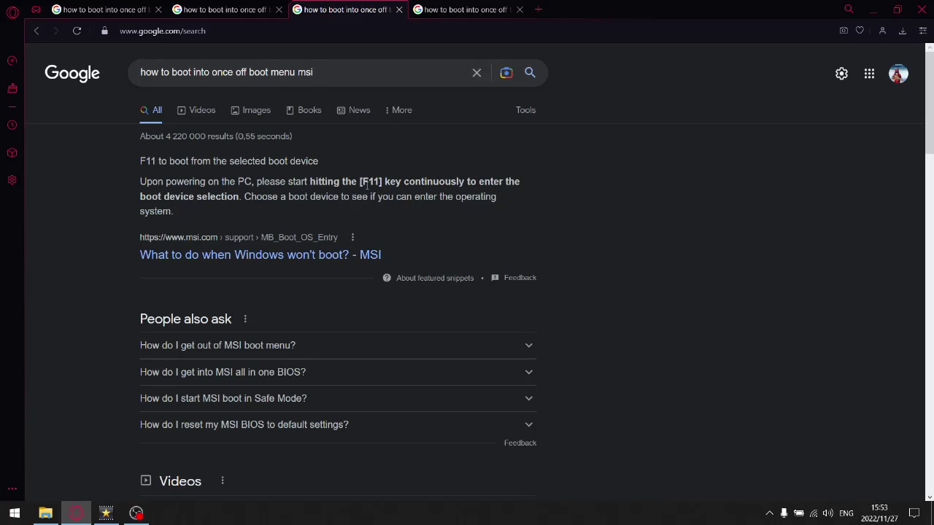
click(467, 10)
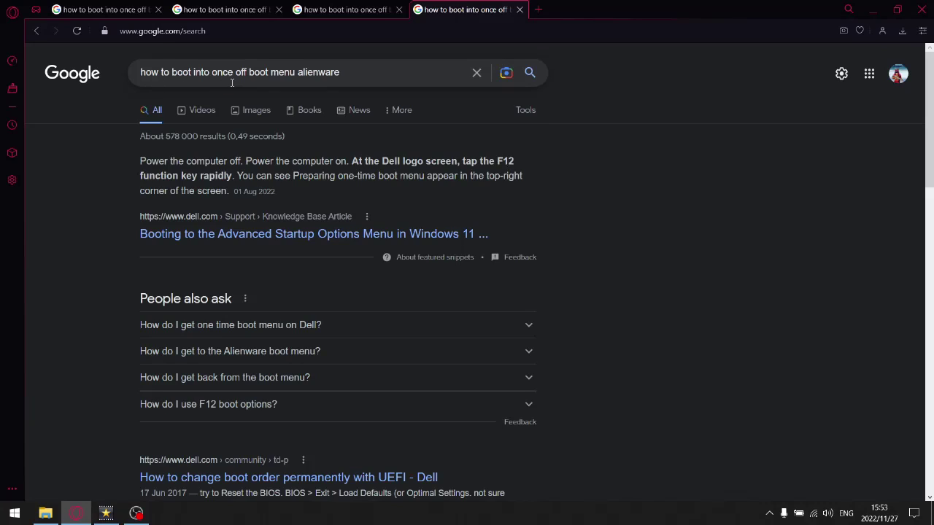
click(866, 15)
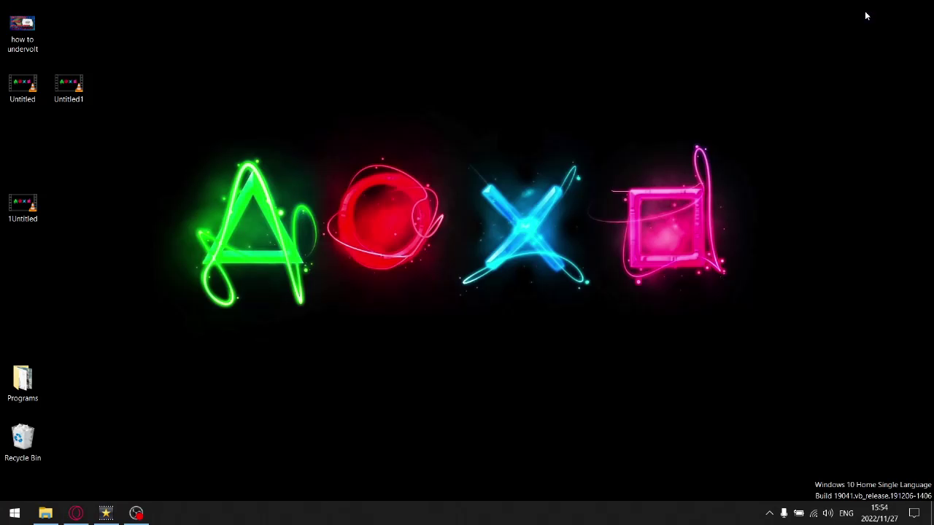